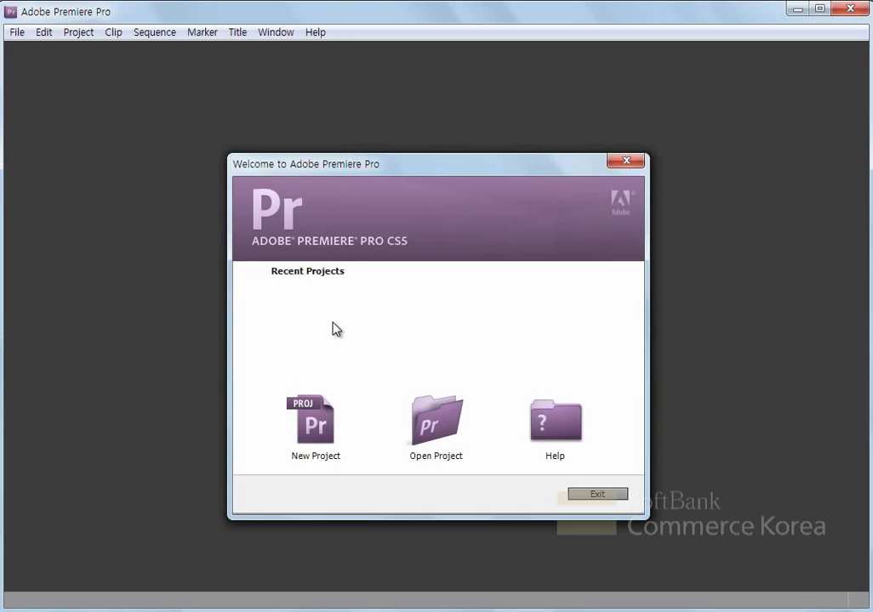
# Start a new project, keeping Timecode for video display, Audio Samples for audio display and DV as the capture format
pyautogui.click(321, 418)
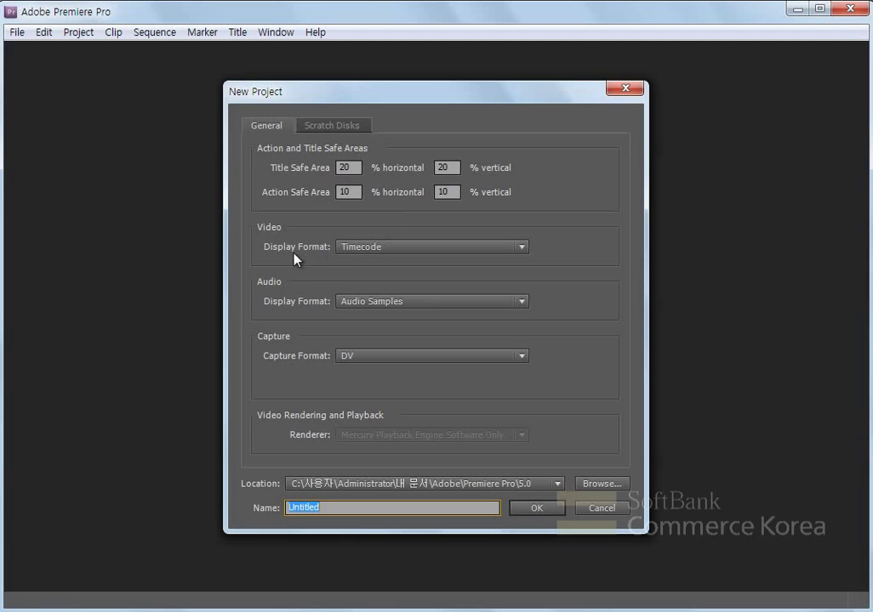
pyautogui.click(379, 250)
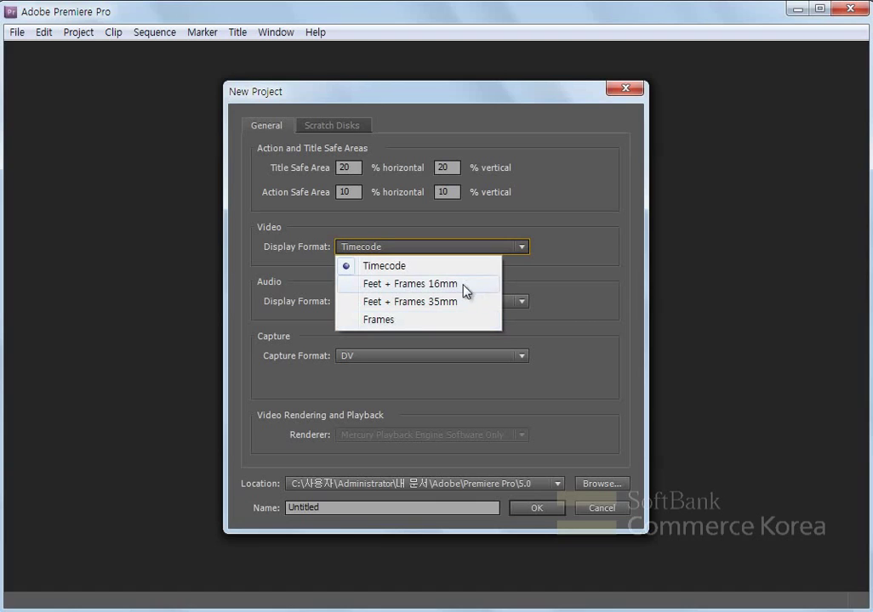
pyautogui.click(416, 272)
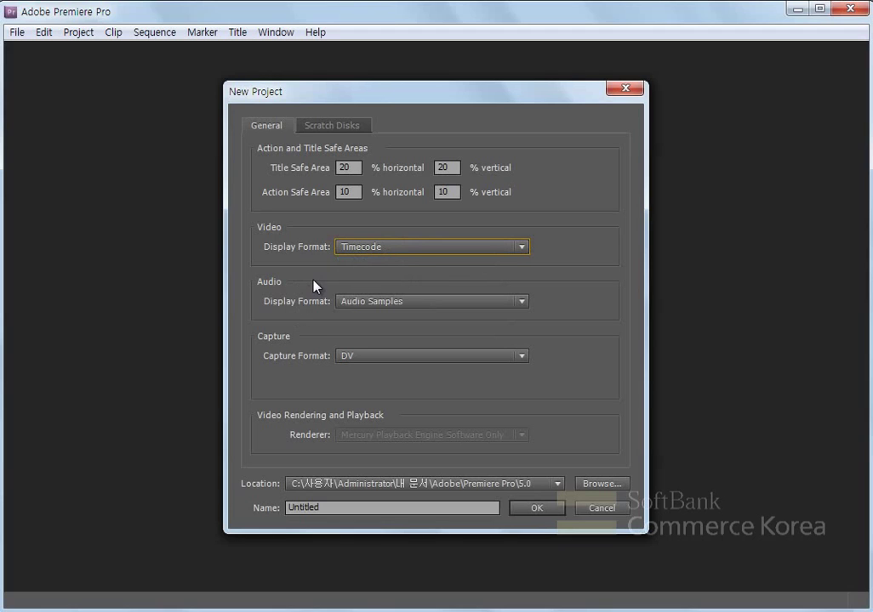
pyautogui.click(387, 299)
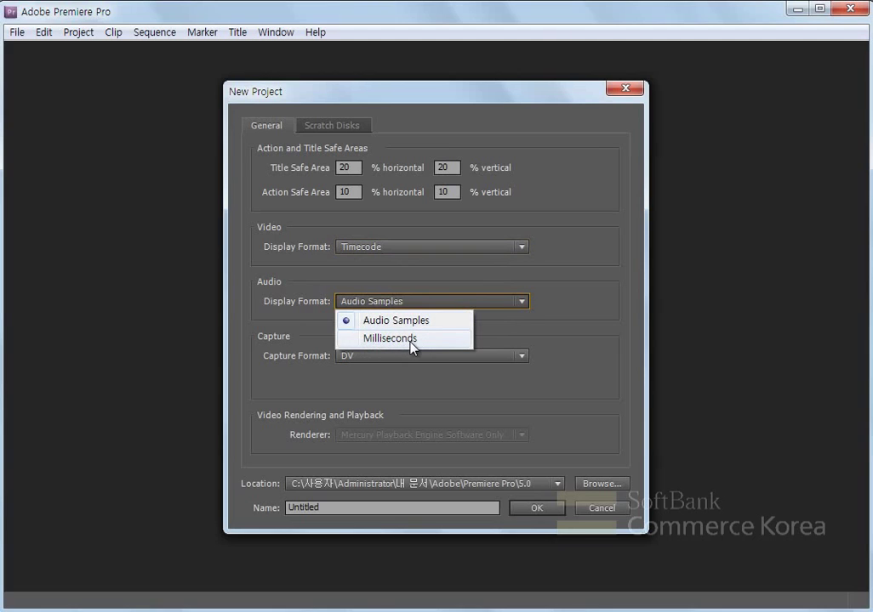
pyautogui.click(568, 317)
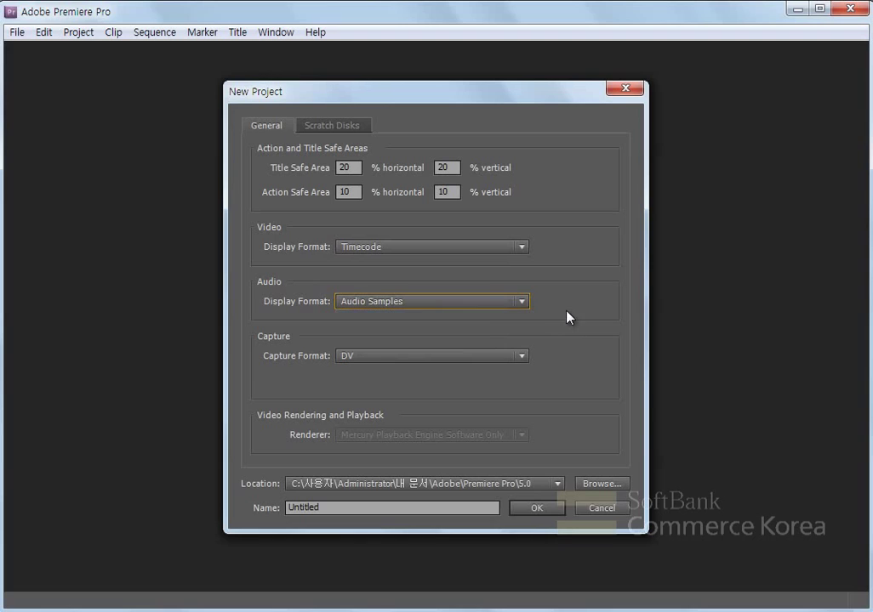
pyautogui.click(358, 360)
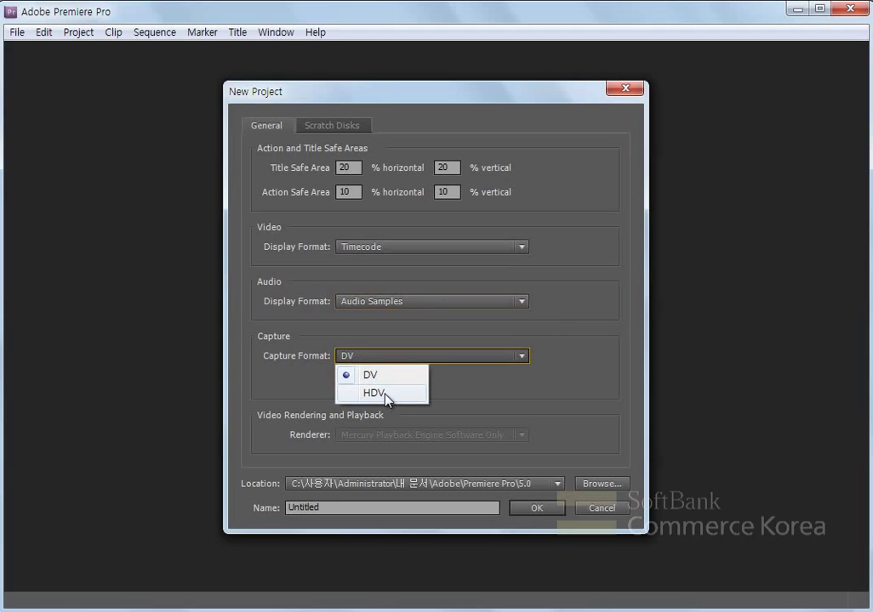
pyautogui.click(305, 384)
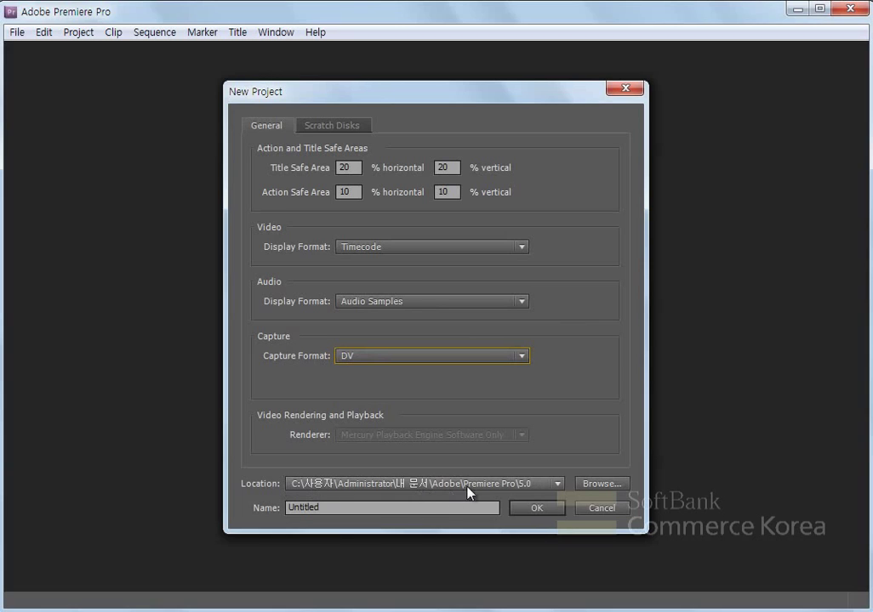
# Set the new project's save location to the folder D:\강좌\프리미어 CS5
pyautogui.click(592, 484)
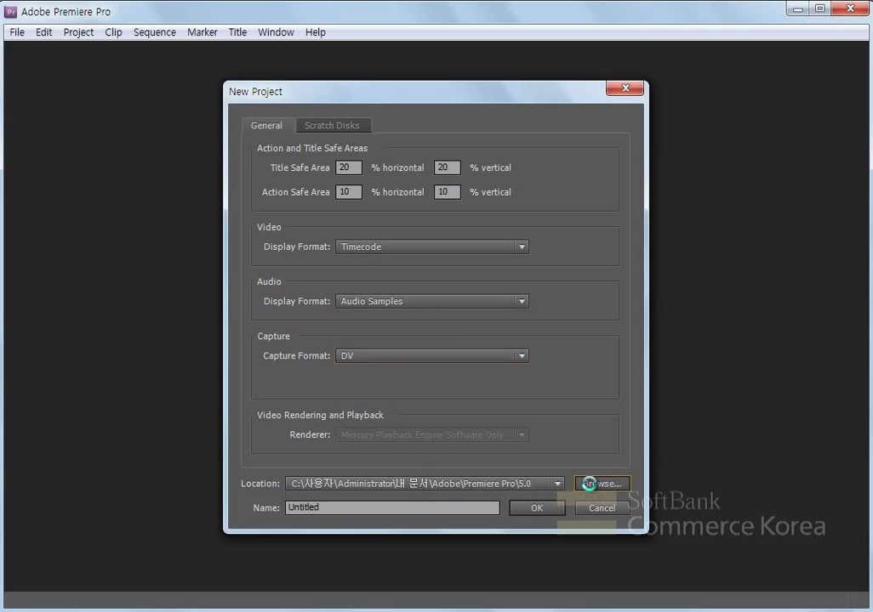
pyautogui.click(245, 363)
pyautogui.scroll(-2, 245, 363)
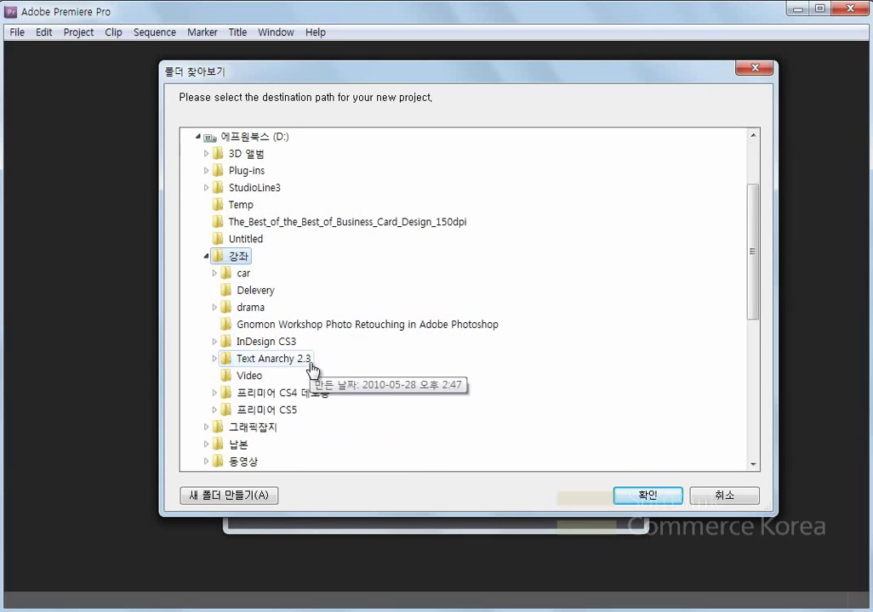
pyautogui.click(288, 417)
pyautogui.scroll(-2, 314, 415)
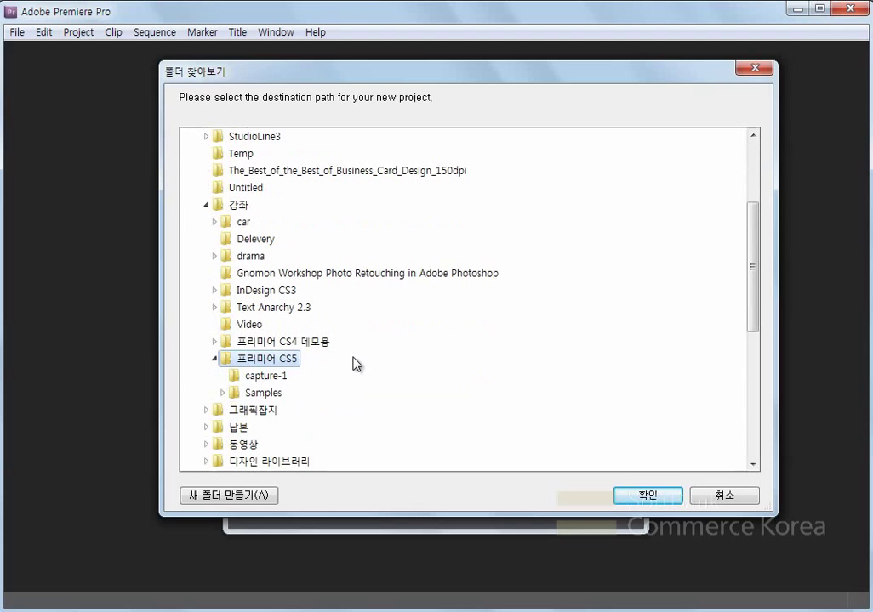
pyautogui.click(660, 500)
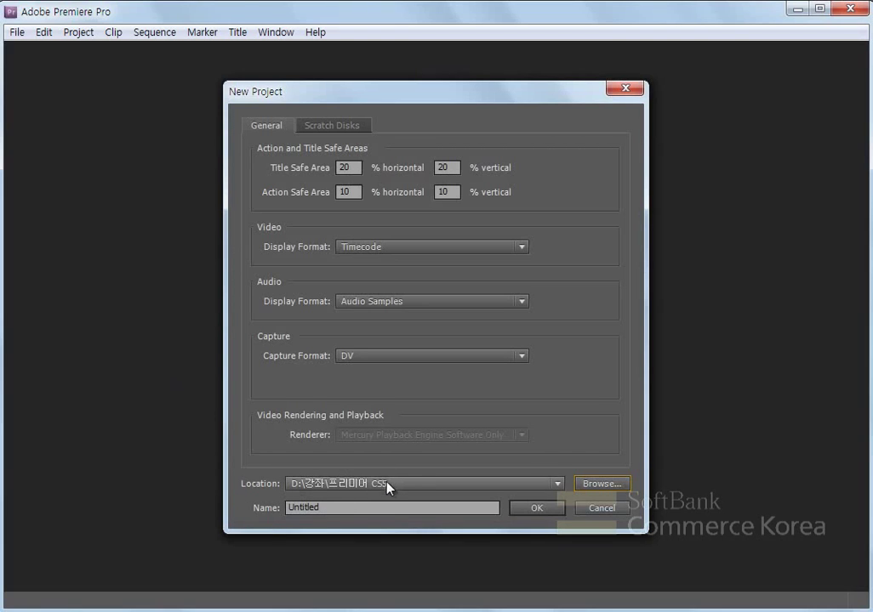
# Name the project 여행, review its scratch disk locations and create the project
pyautogui.press('Tab')
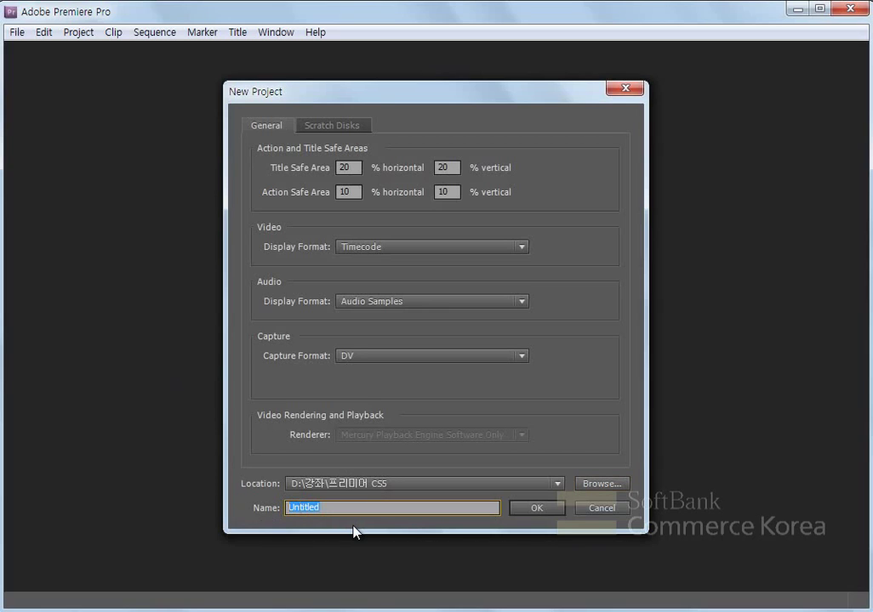
pyautogui.write('du')
pyautogui.press('BackSpace')
pyautogui.press('BackSpace')
pyautogui.write('여행')
pyautogui.click(334, 128)
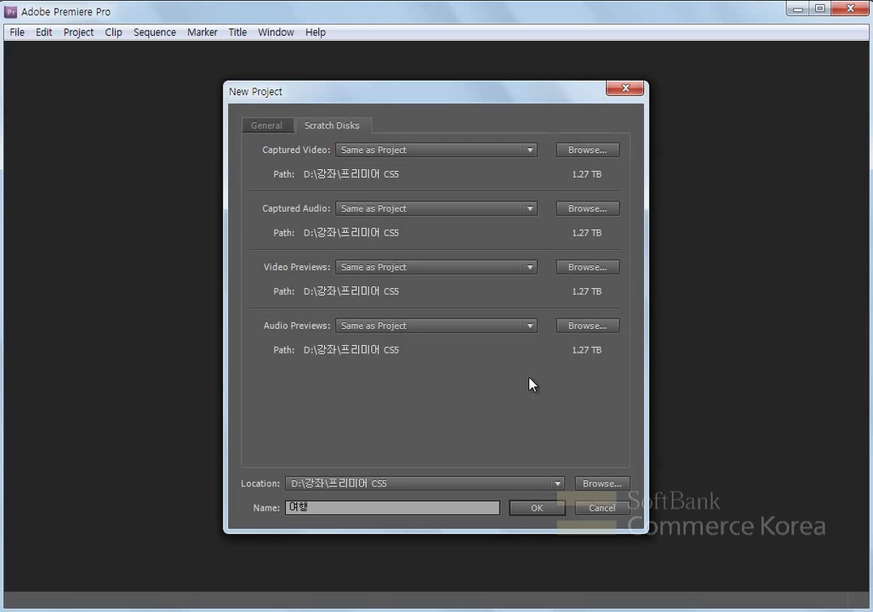
pyautogui.click(542, 509)
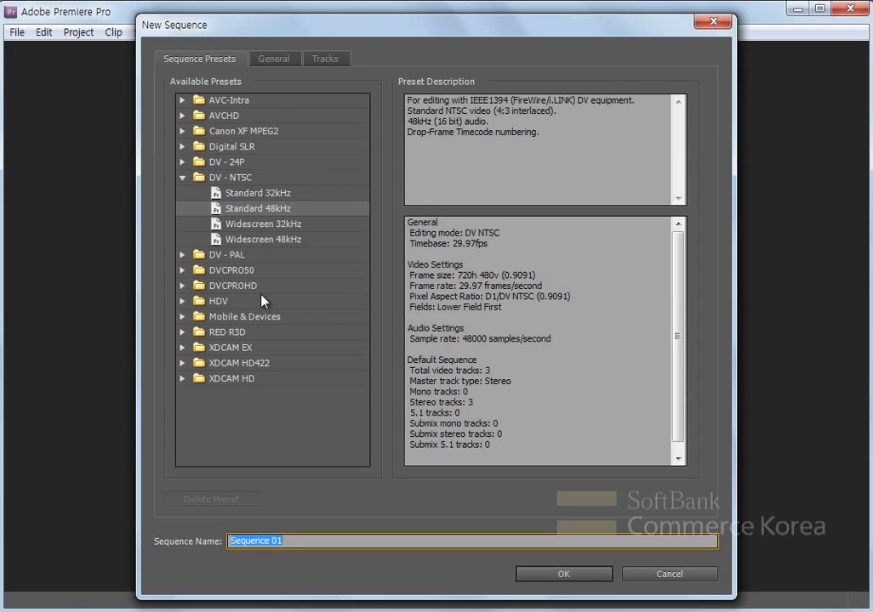
# Look through the HDV, RED R3D, XDCAM EX and Mobile & Devices sequence preset groups
pyautogui.click(224, 302)
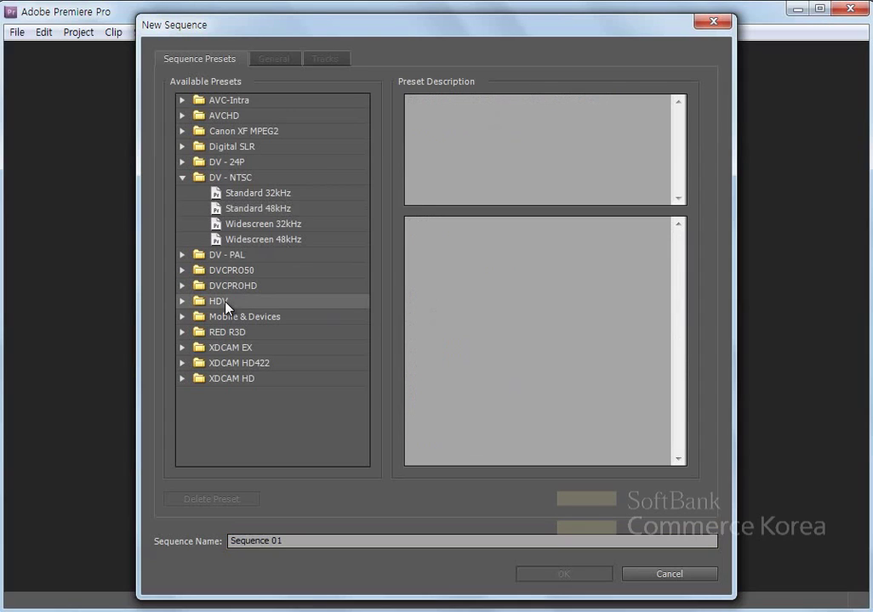
pyautogui.click(182, 302)
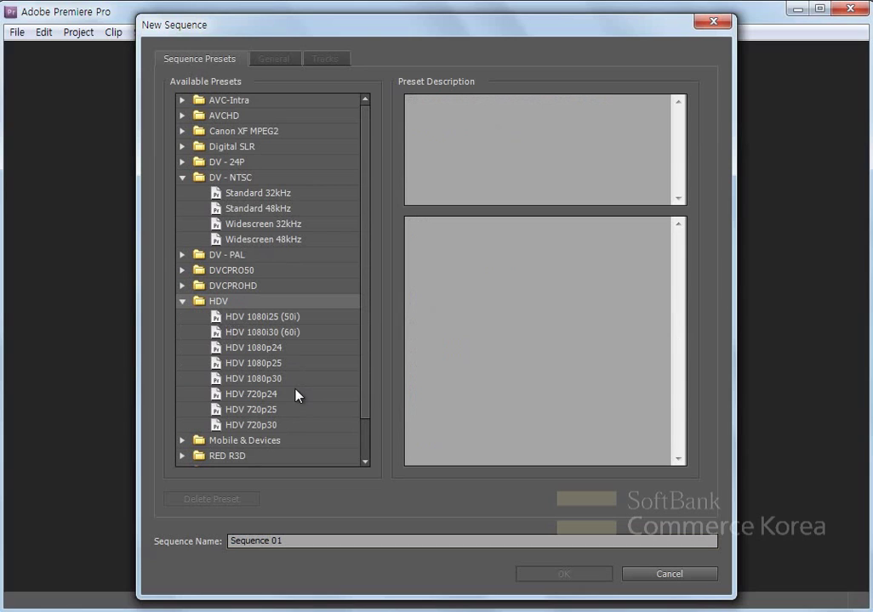
pyautogui.click(182, 302)
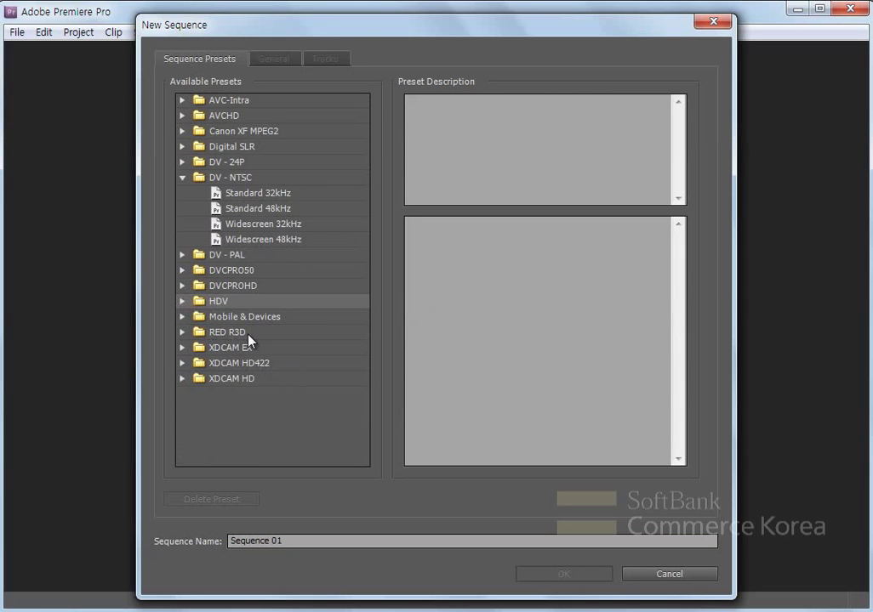
pyautogui.click(224, 334)
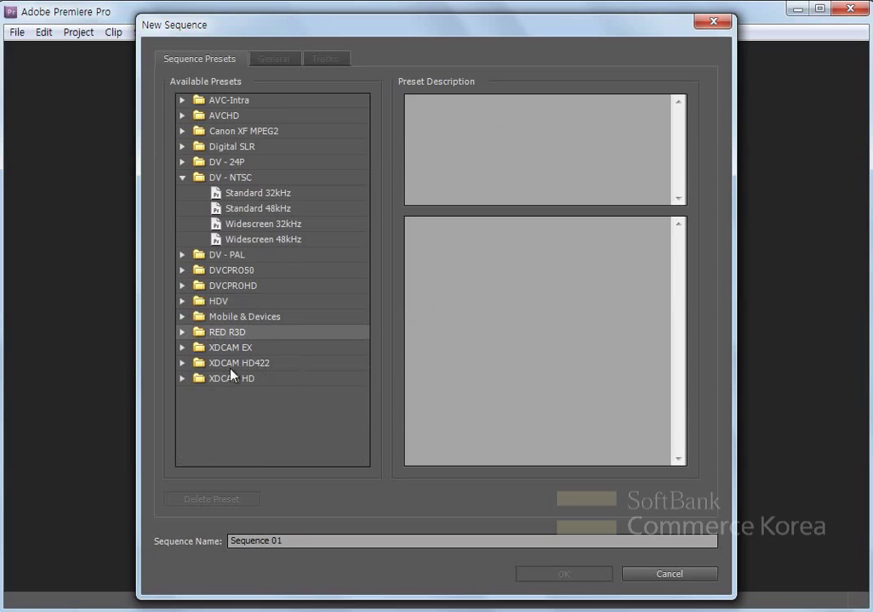
pyautogui.click(228, 349)
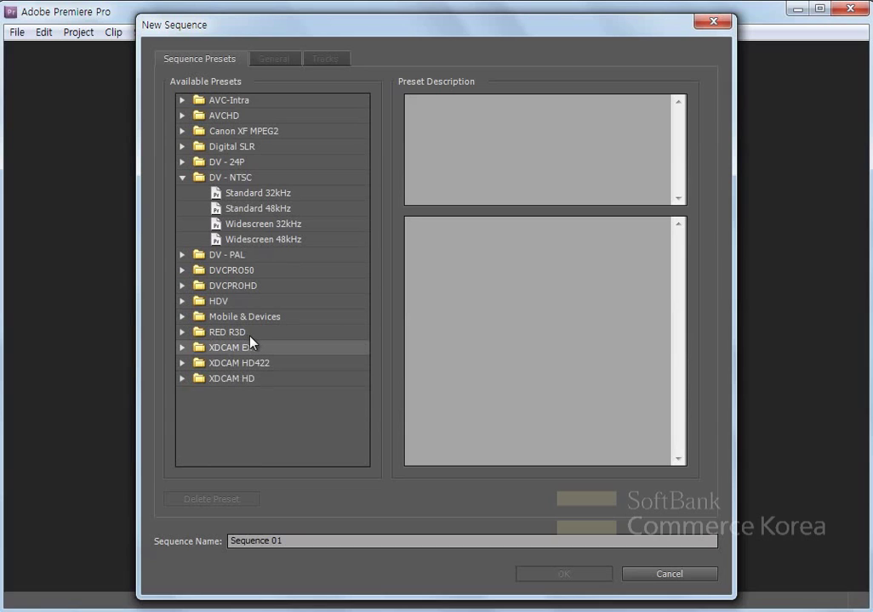
pyautogui.click(182, 318)
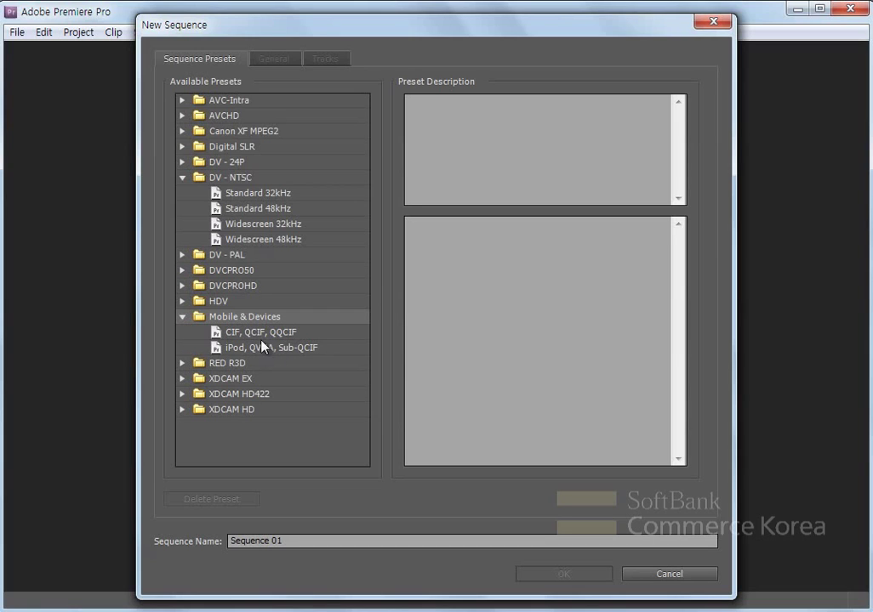
pyautogui.click(182, 318)
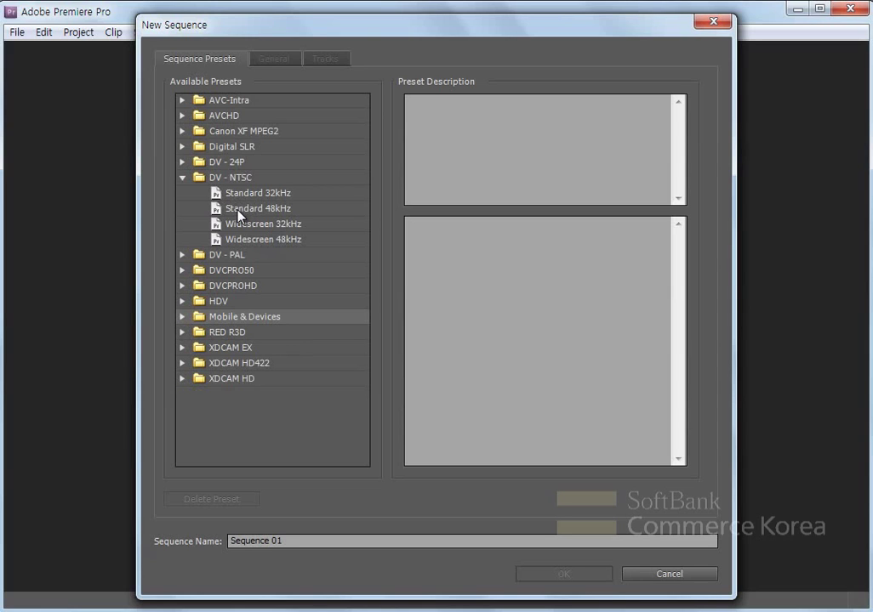
# Select the DV - NTSC Standard 48kHz preset and examine its equipment, aspect ratio, audio, timebase and frame size details
pyautogui.click(255, 209)
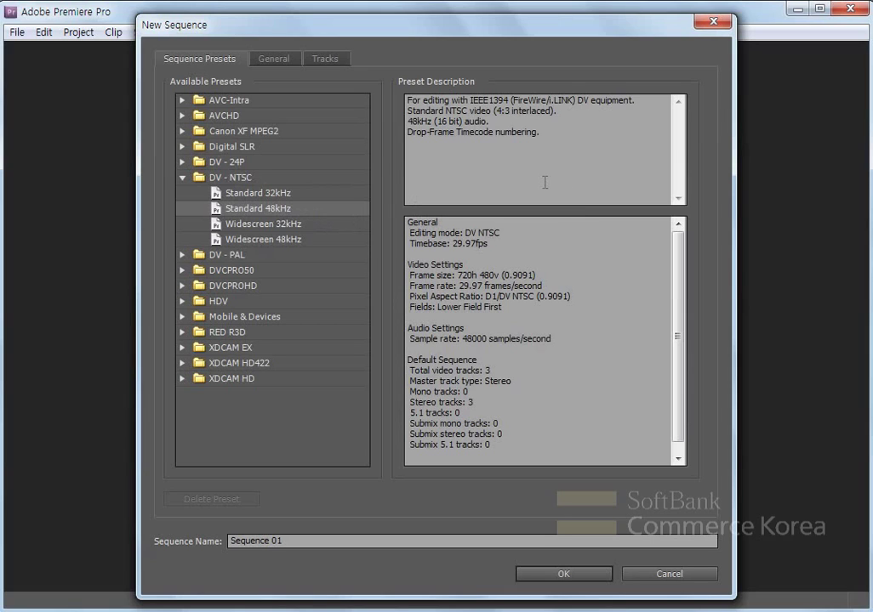
pyautogui.doubleClick(583, 100)
pyautogui.moveTo(597, 102); pyautogui.dragTo(624, 102)
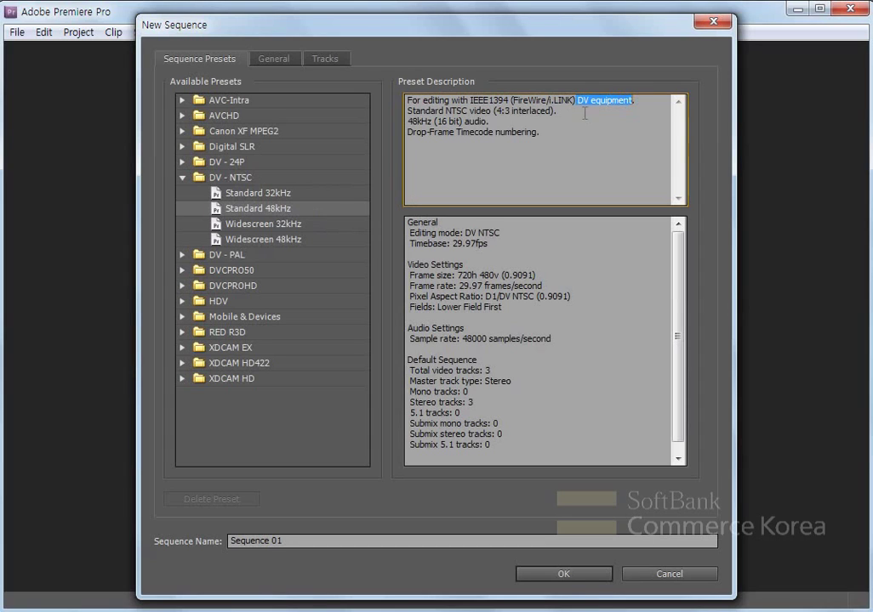
pyautogui.moveTo(496, 112); pyautogui.dragTo(512, 113)
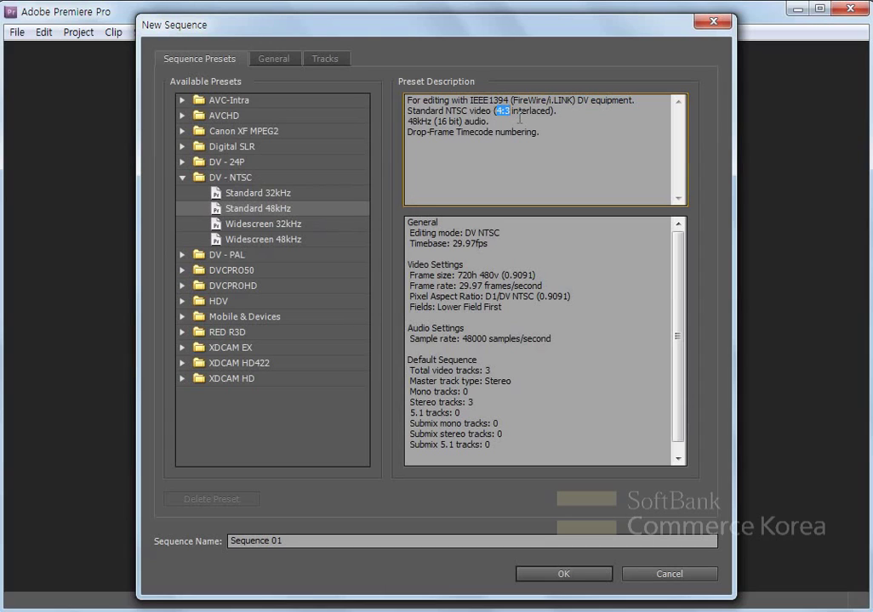
pyautogui.moveTo(407, 122); pyautogui.dragTo(487, 122)
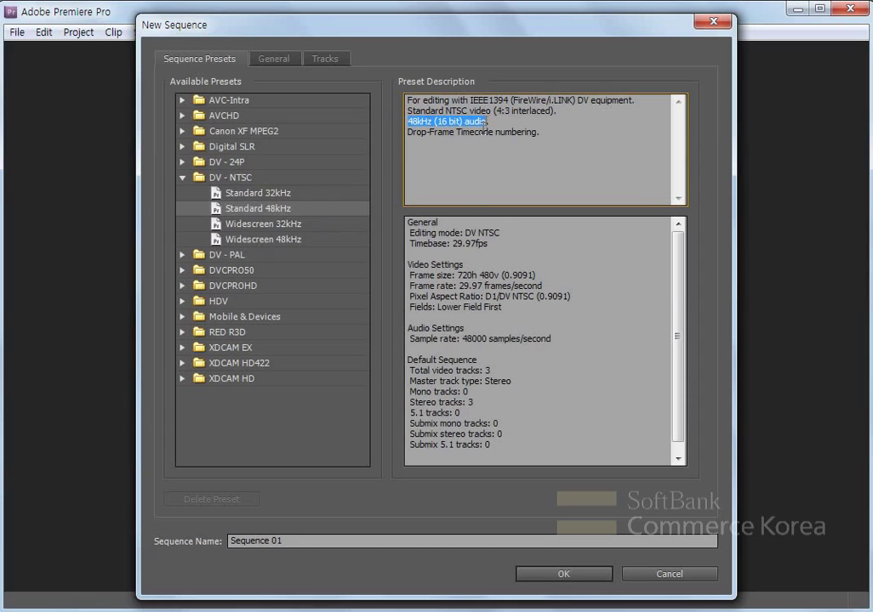
pyautogui.click(419, 251)
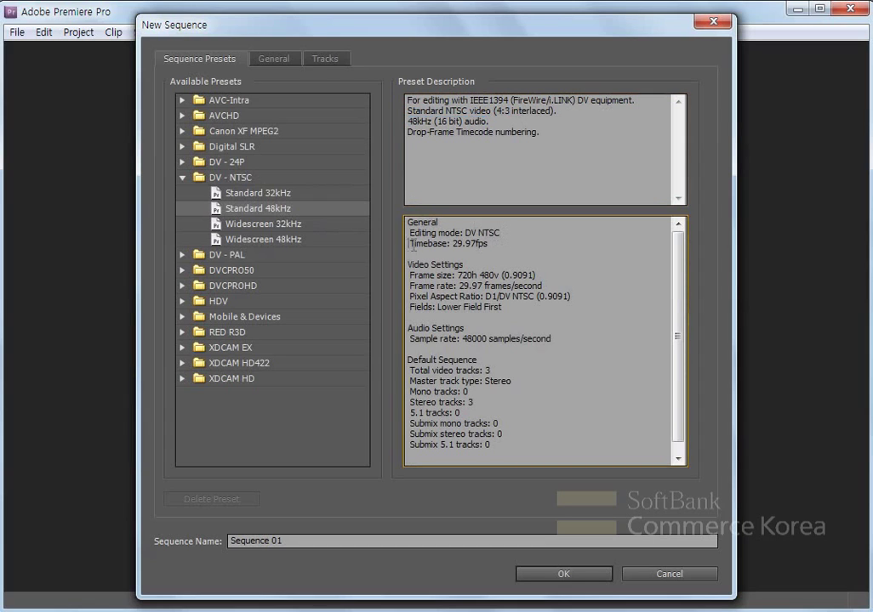
pyautogui.moveTo(408, 244); pyautogui.dragTo(489, 244)
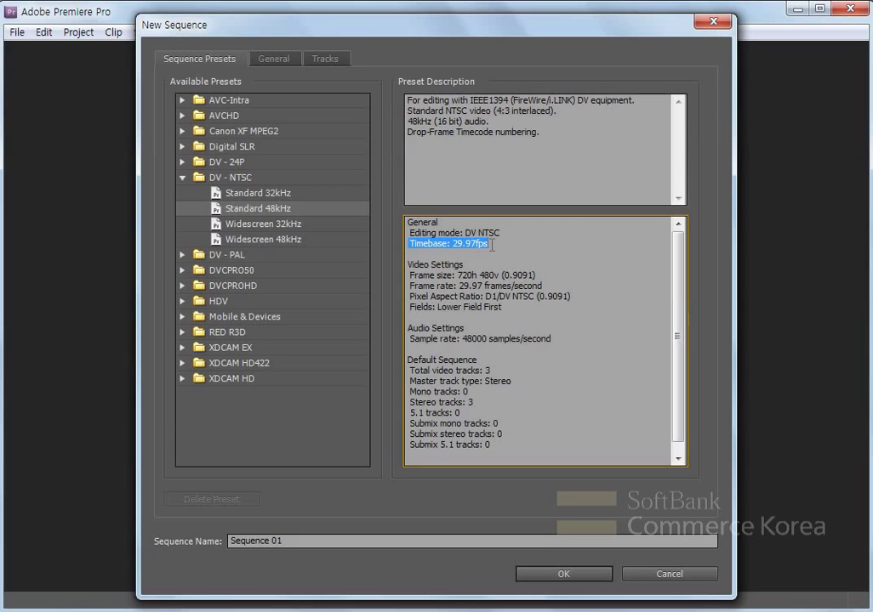
pyautogui.moveTo(409, 276); pyautogui.dragTo(505, 275)
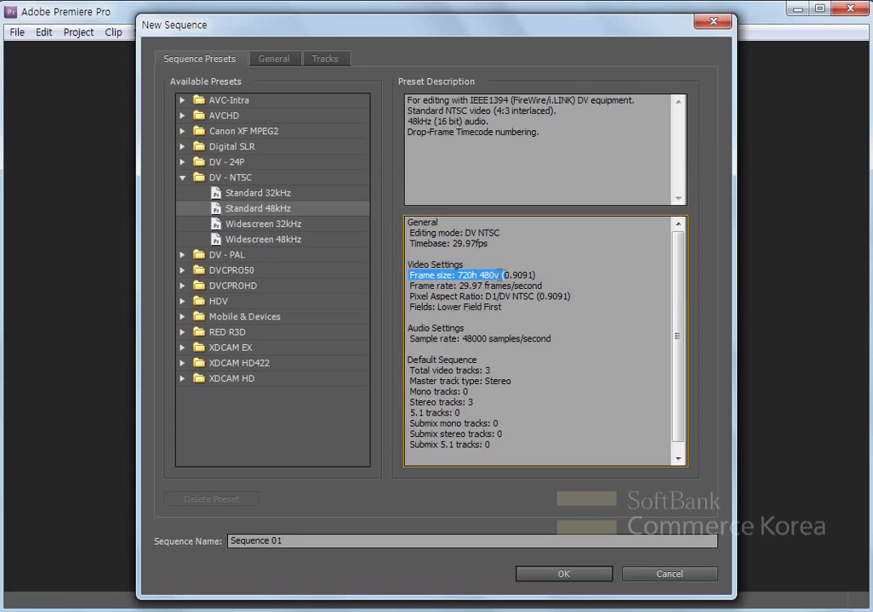
pyautogui.moveTo(457, 275); pyautogui.dragTo(500, 276)
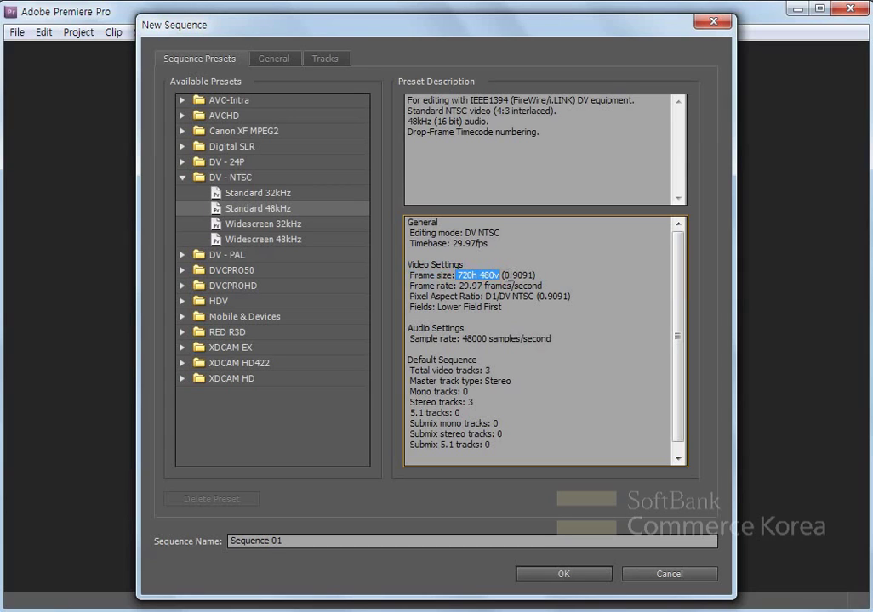
pyautogui.moveTo(502, 276); pyautogui.dragTo(508, 275)
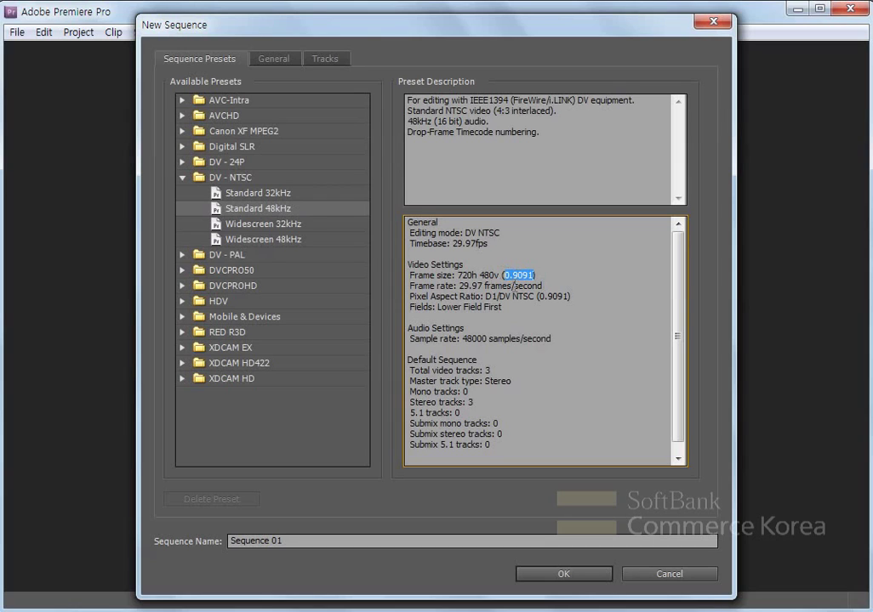
pyautogui.moveTo(510, 286); pyautogui.dragTo(532, 276)
# Select the DV - NTSC Widescreen 48kHz preset and examine its frame size and pixel aspect ratio for comparison
pyautogui.click(255, 241)
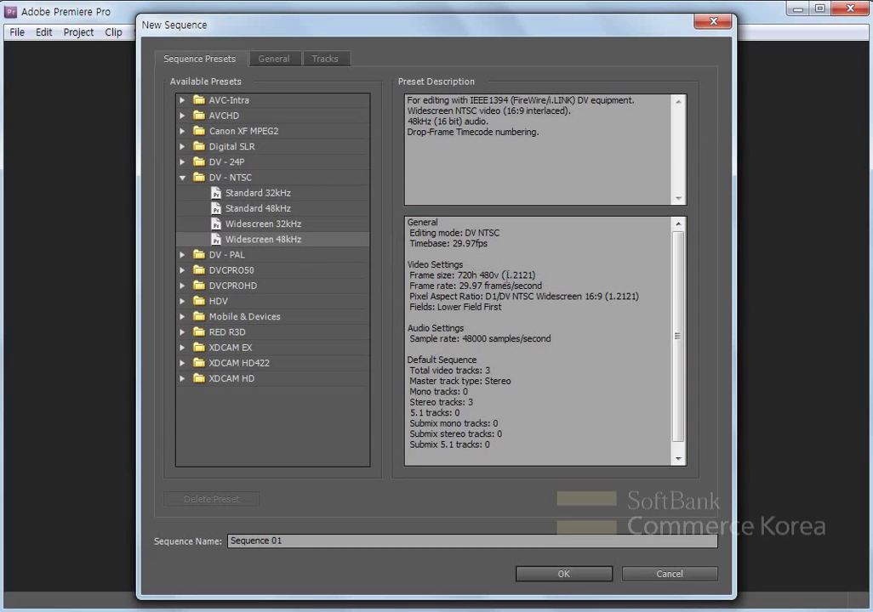
pyautogui.doubleClick(517, 276)
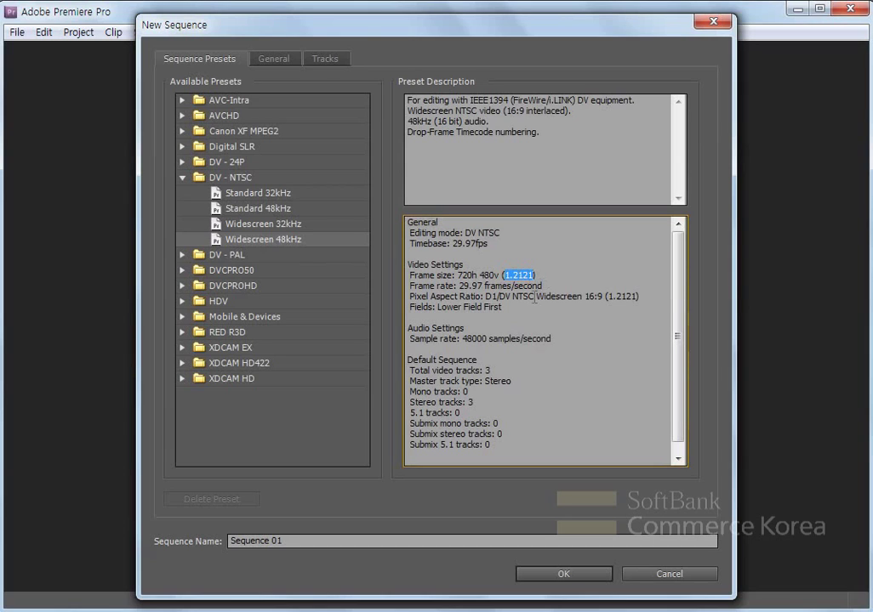
pyautogui.moveTo(536, 297); pyautogui.dragTo(603, 297)
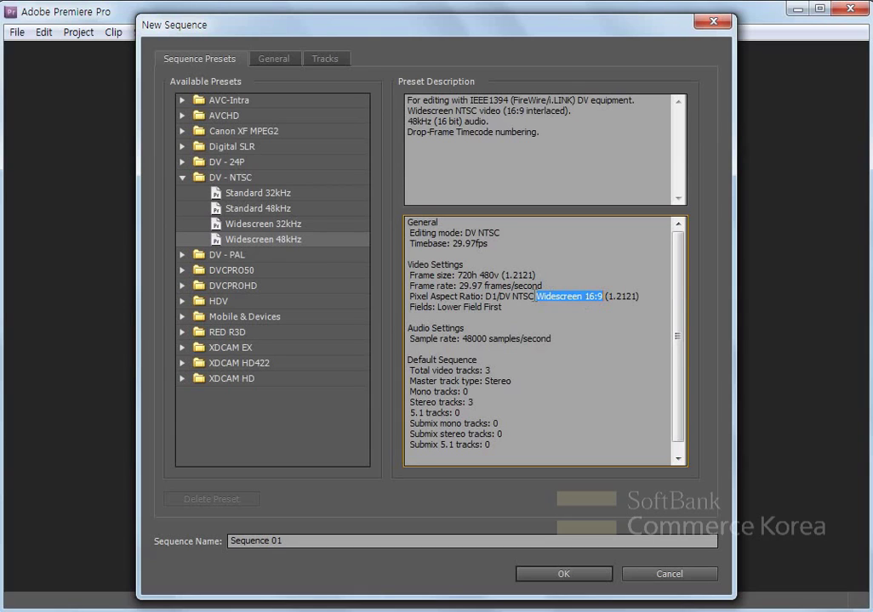
# Select the DV - NTSC Standard 48kHz preset and name the sequence 영국의 봄
pyautogui.click(267, 212)
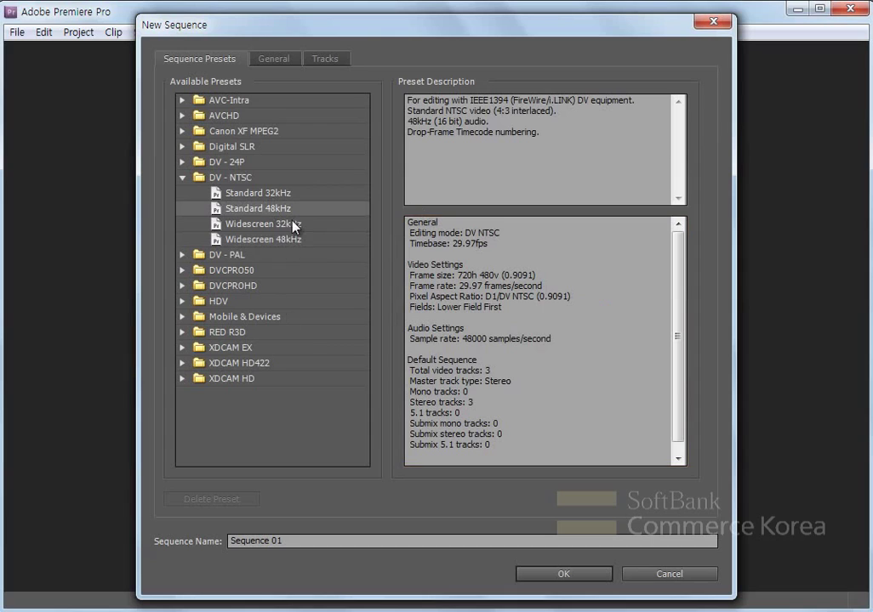
pyautogui.click(343, 544)
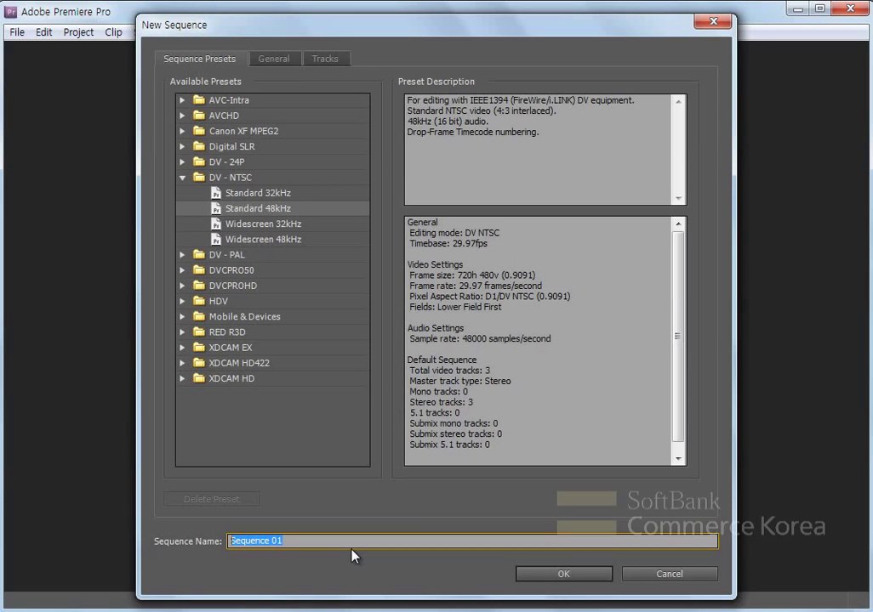
pyautogui.write('시')
pyautogui.write('국의 봄')
# Look through the editing modes available in the sequence's general settings
pyautogui.click(277, 65)
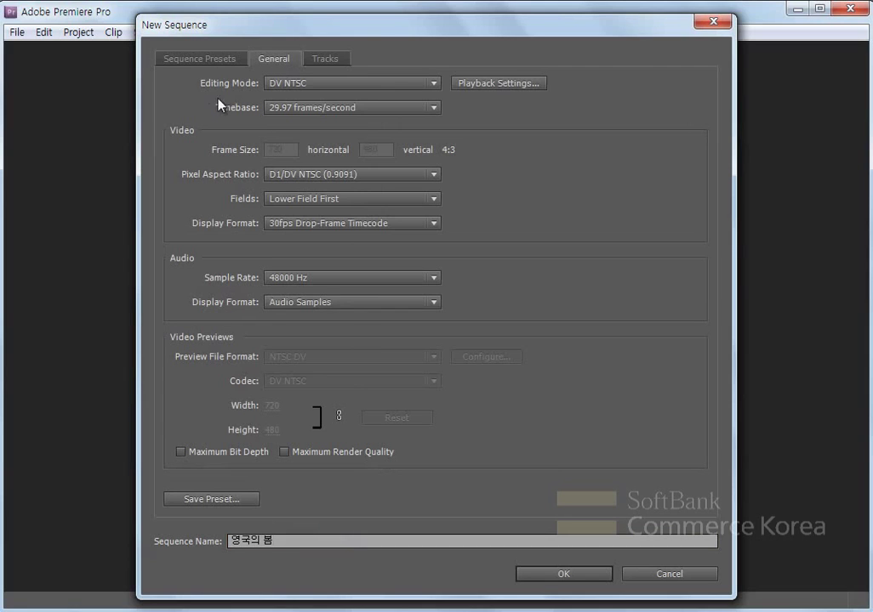
pyautogui.click(296, 91)
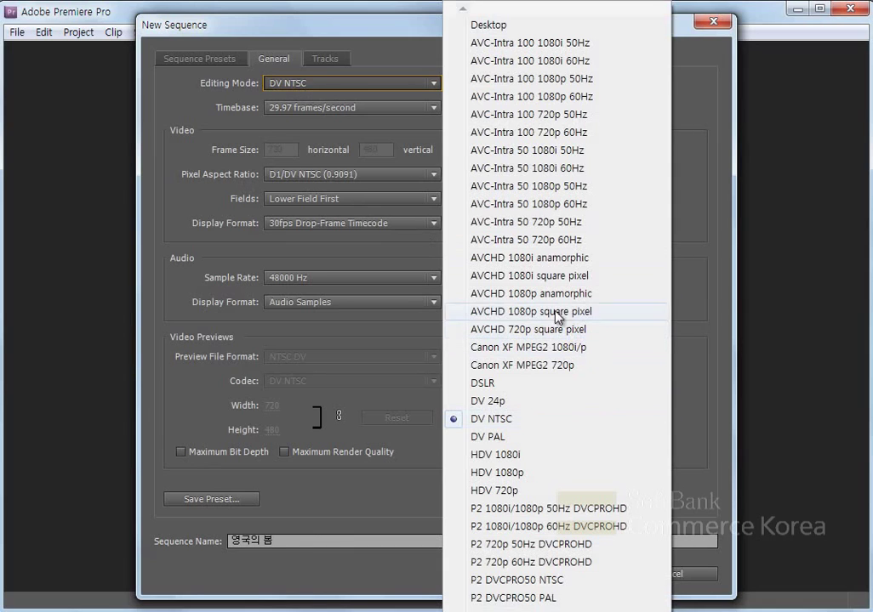
pyautogui.click(418, 258)
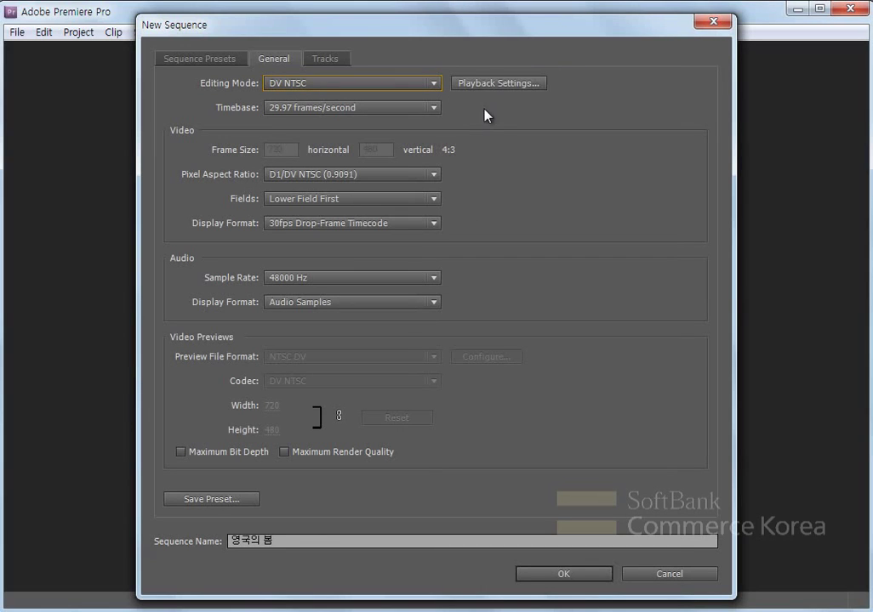
# Examine the playback settings, including the aspect ratio conversion options, and leave them without making changes
pyautogui.click(494, 88)
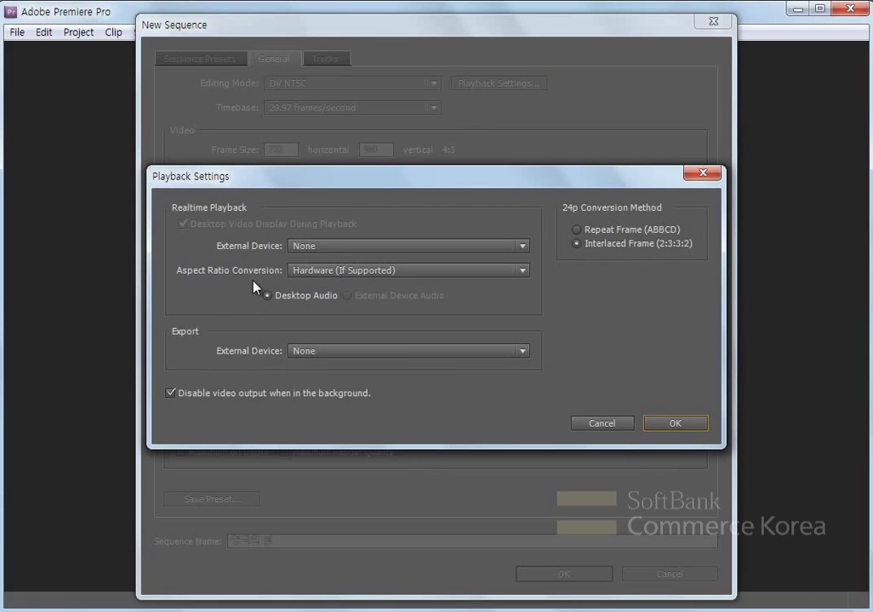
pyautogui.click(343, 274)
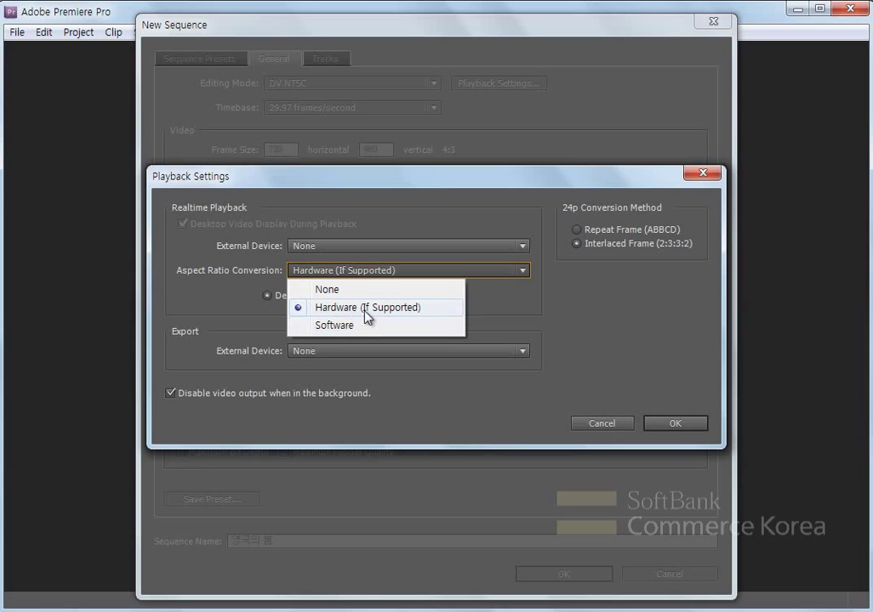
pyautogui.click(538, 312)
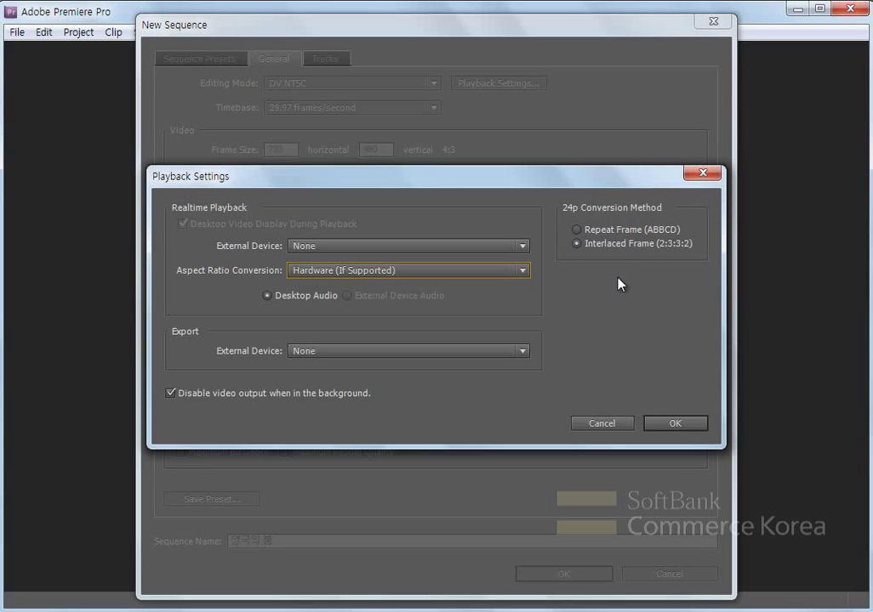
pyautogui.click(624, 424)
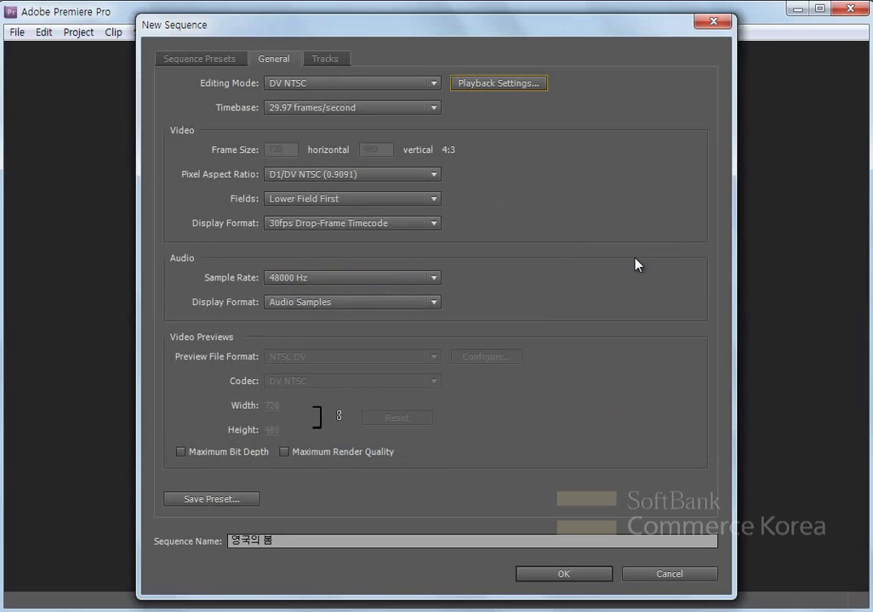
# Review the sequence's timebase and the available pixel aspect ratio options
pyautogui.click(295, 111)
pyautogui.click(297, 112)
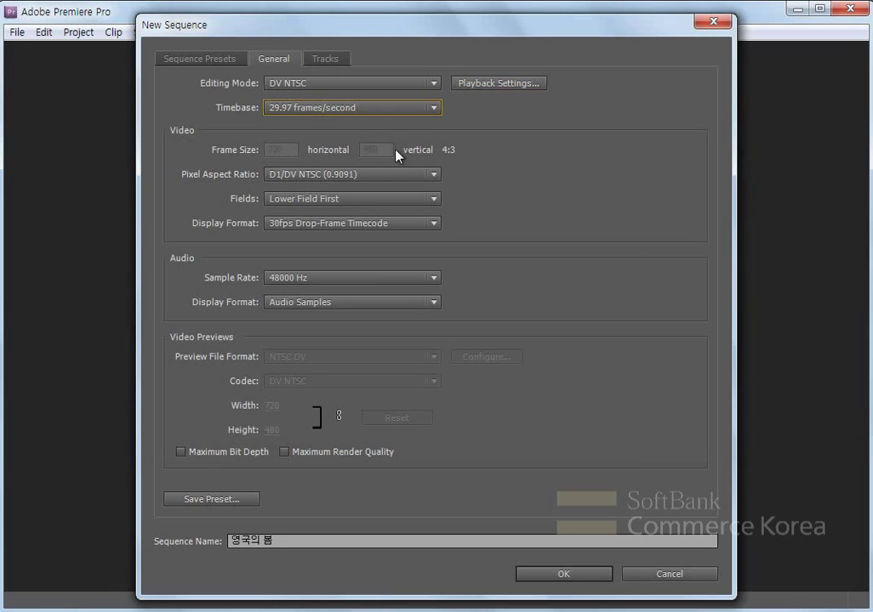
pyautogui.click(306, 175)
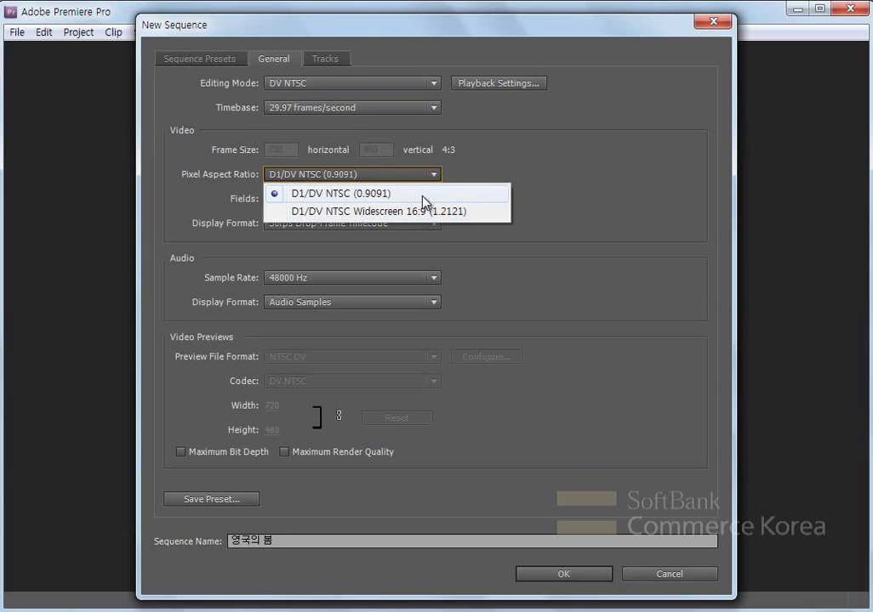
pyautogui.click(495, 171)
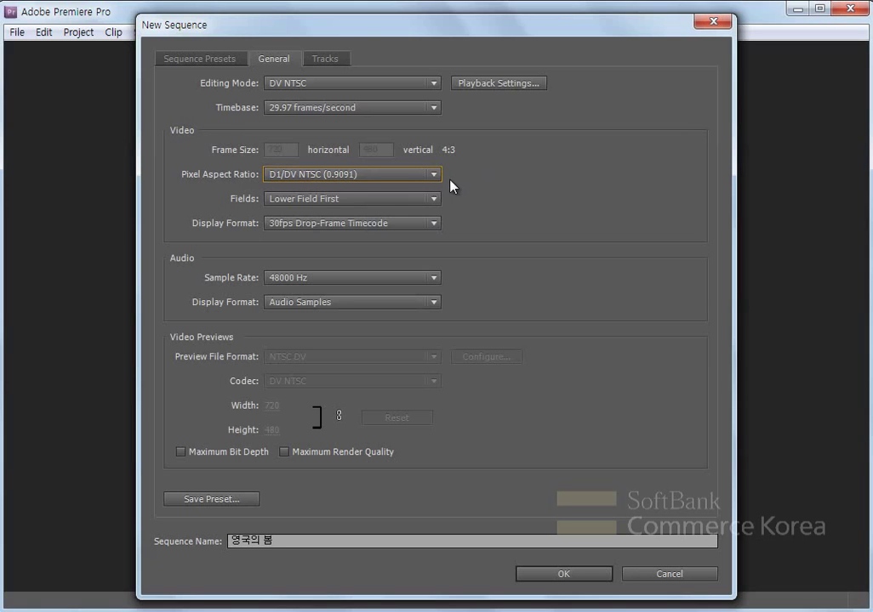
# Review the field order options, choosing Lower Field First, and look through the available audio sample rates
pyautogui.click(300, 200)
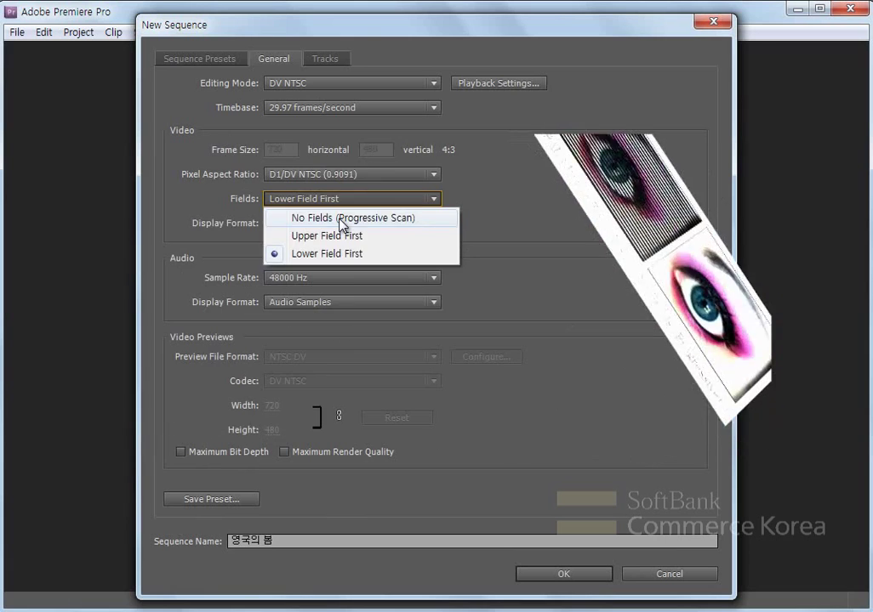
pyautogui.click(355, 258)
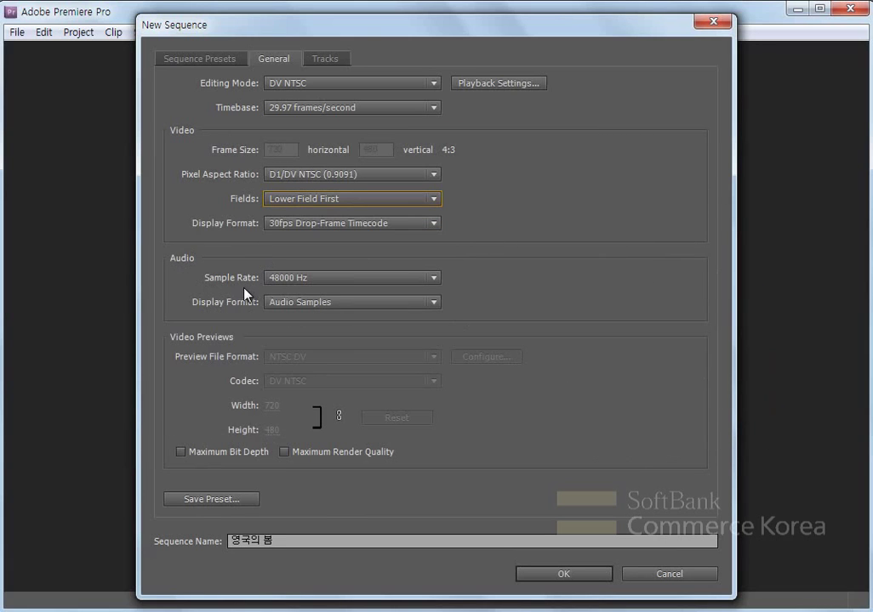
pyautogui.click(337, 283)
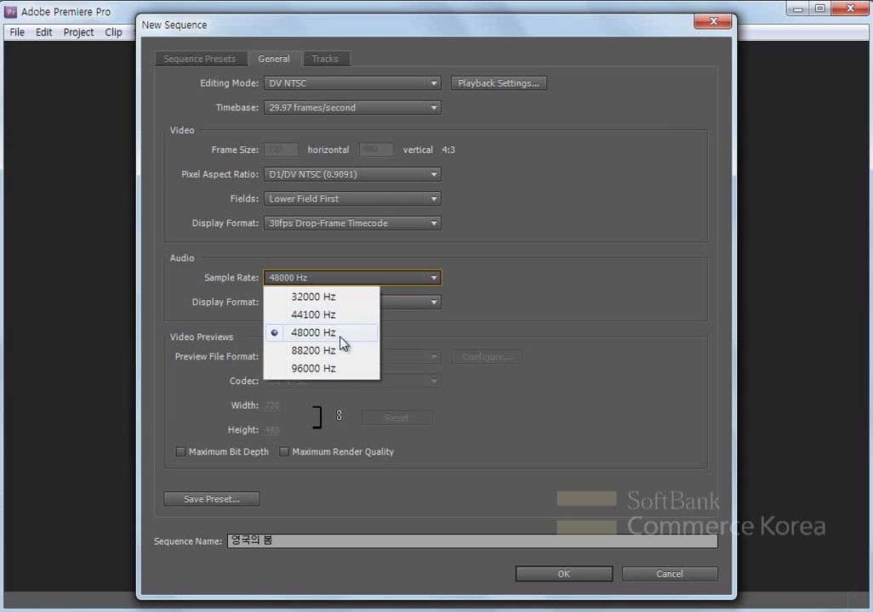
pyautogui.click(421, 317)
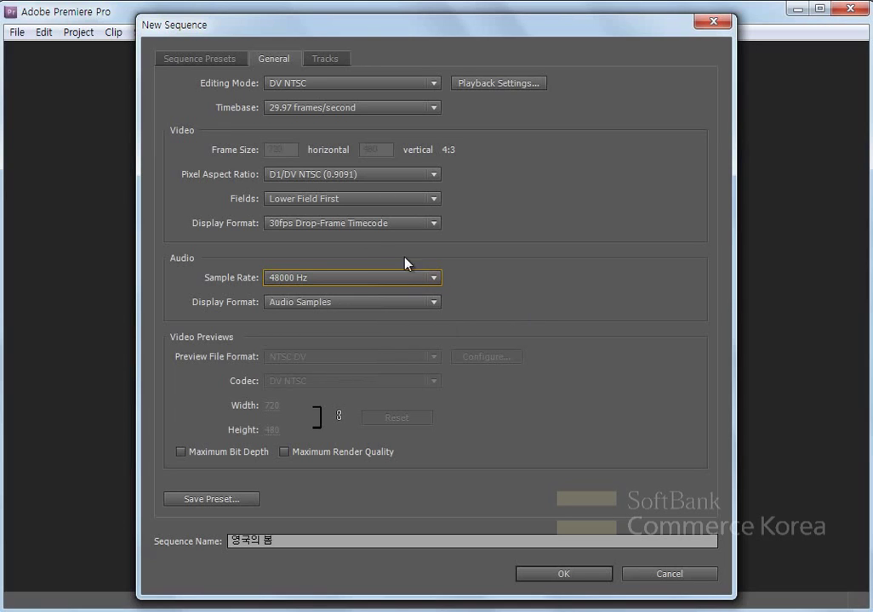
# Try setting the sequence's number of video tracks to 4 and return it to 3
pyautogui.click(332, 61)
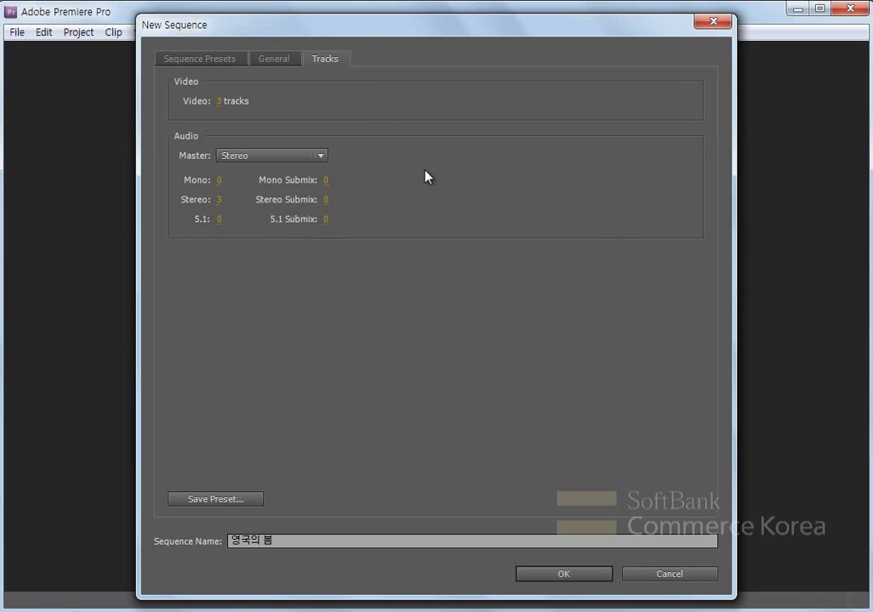
pyautogui.click(229, 102)
pyautogui.write('4')
pyautogui.press('Return')
pyautogui.click(223, 101)
pyautogui.write('3')
pyautogui.press('Return')
# Choose Stereo for the audio master track and create the sequence
pyautogui.click(238, 162)
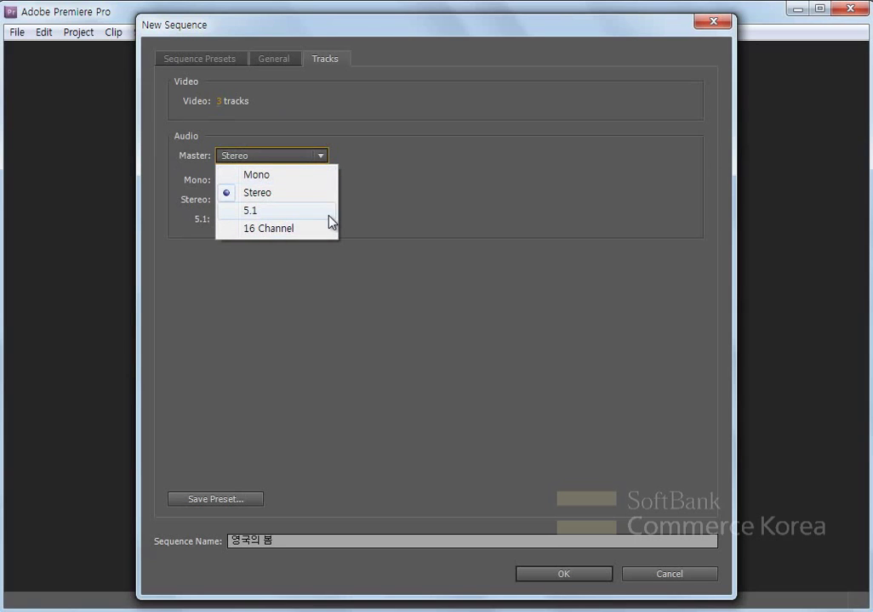
pyautogui.click(283, 194)
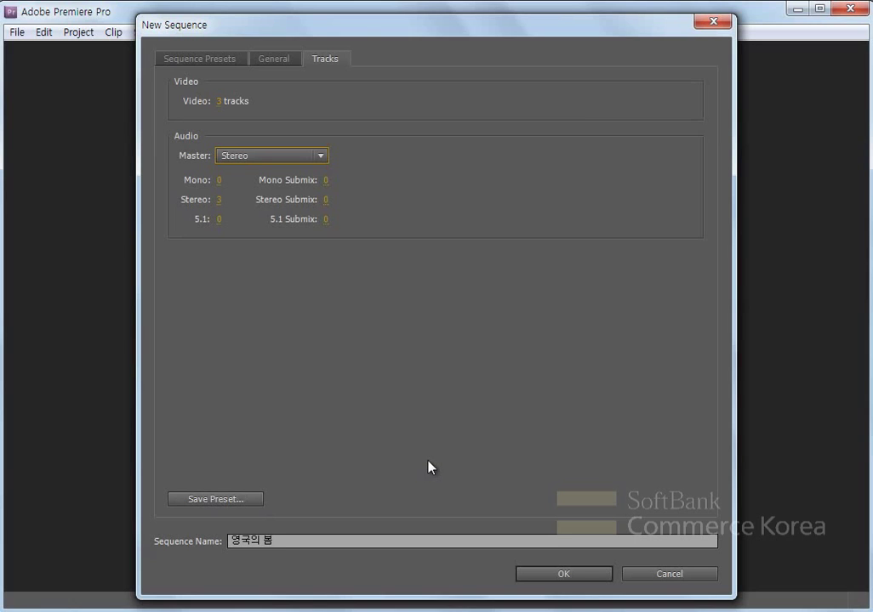
pyautogui.click(576, 580)
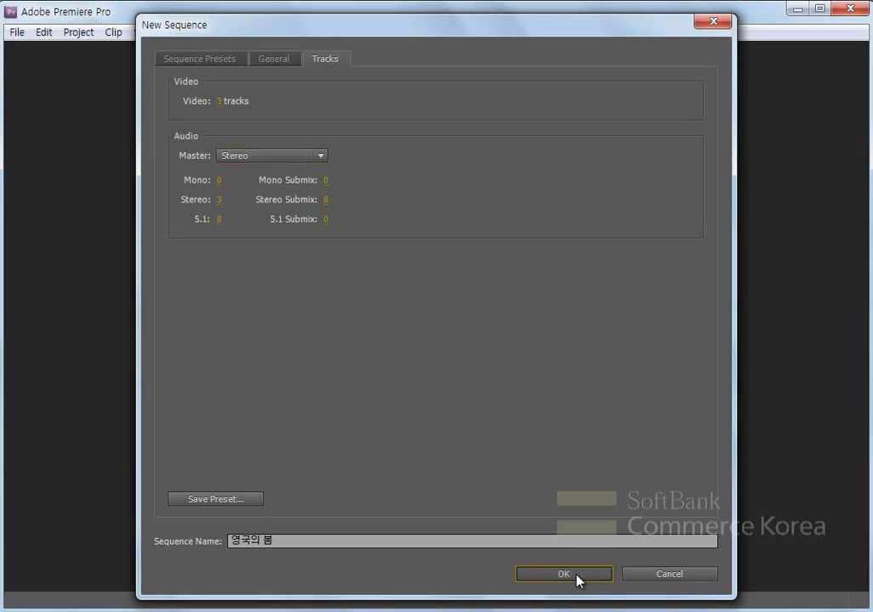
pyautogui.click(576, 580)
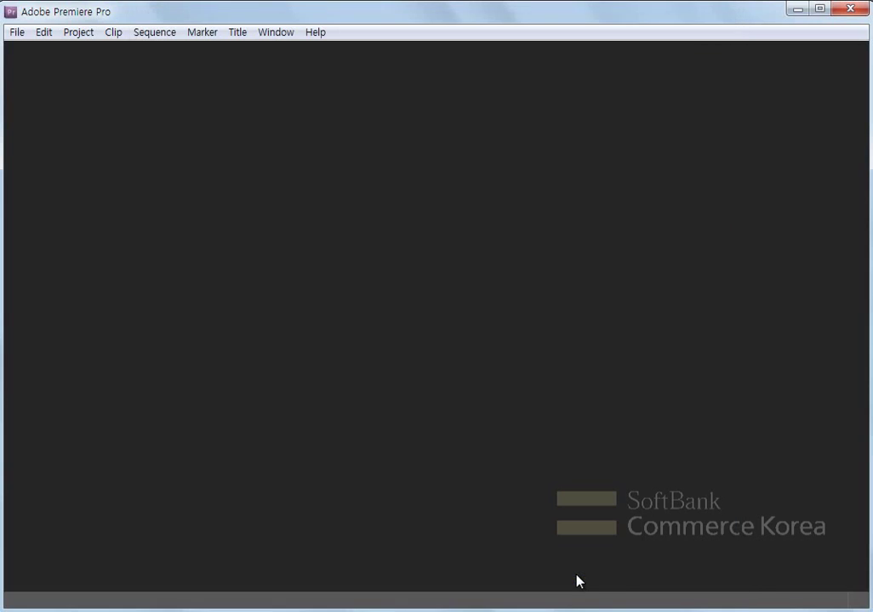